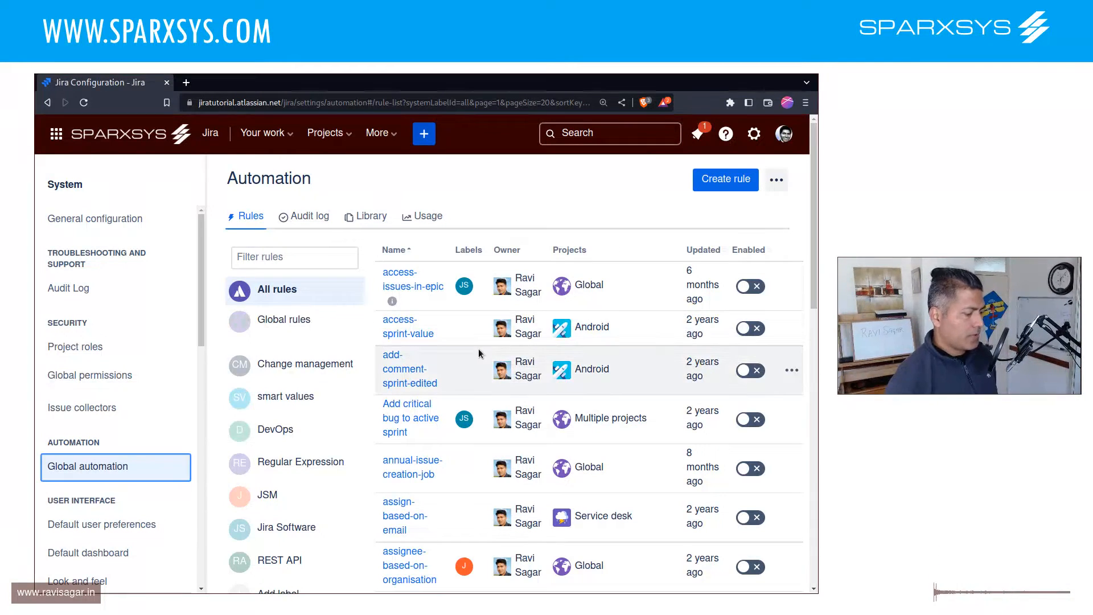
# - Create a new automation rule with the Project created trigger, set its project type to Software projects, and save the trigger
pyautogui.press('[')
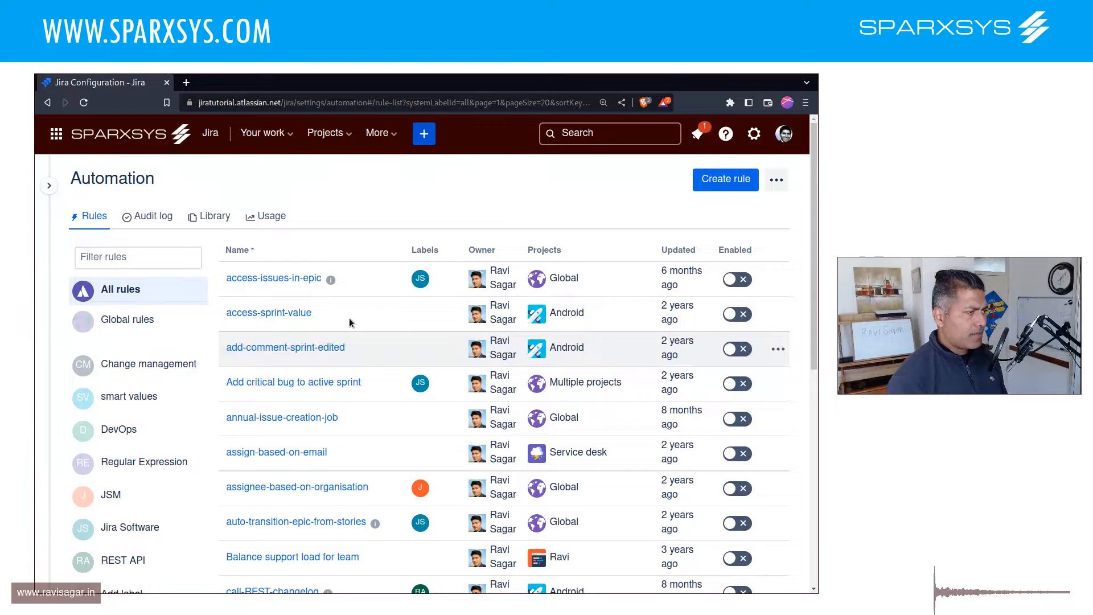
pyautogui.click(710, 181)
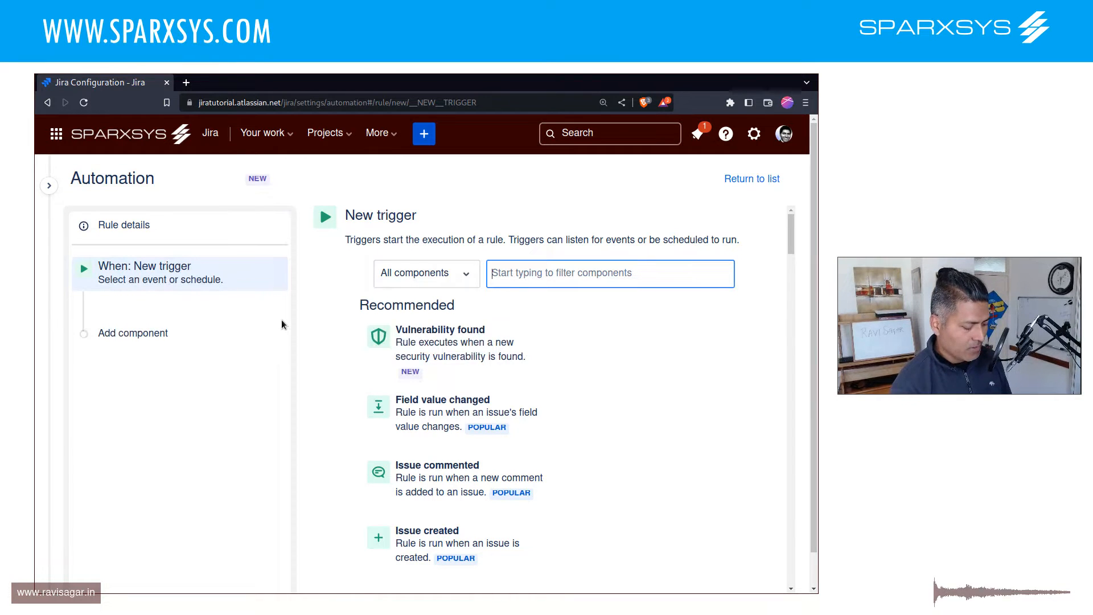
pyautogui.write('create proj')
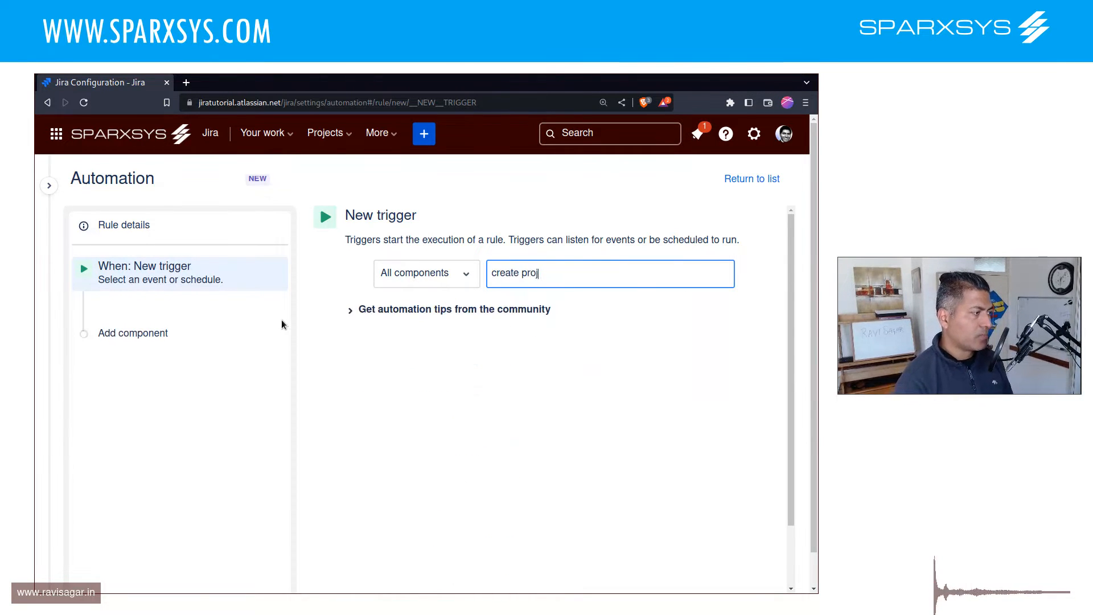
pyautogui.press('BackSpace')
pyautogui.hotkey('ctrl', 'a')
pyautogui.write('projec')
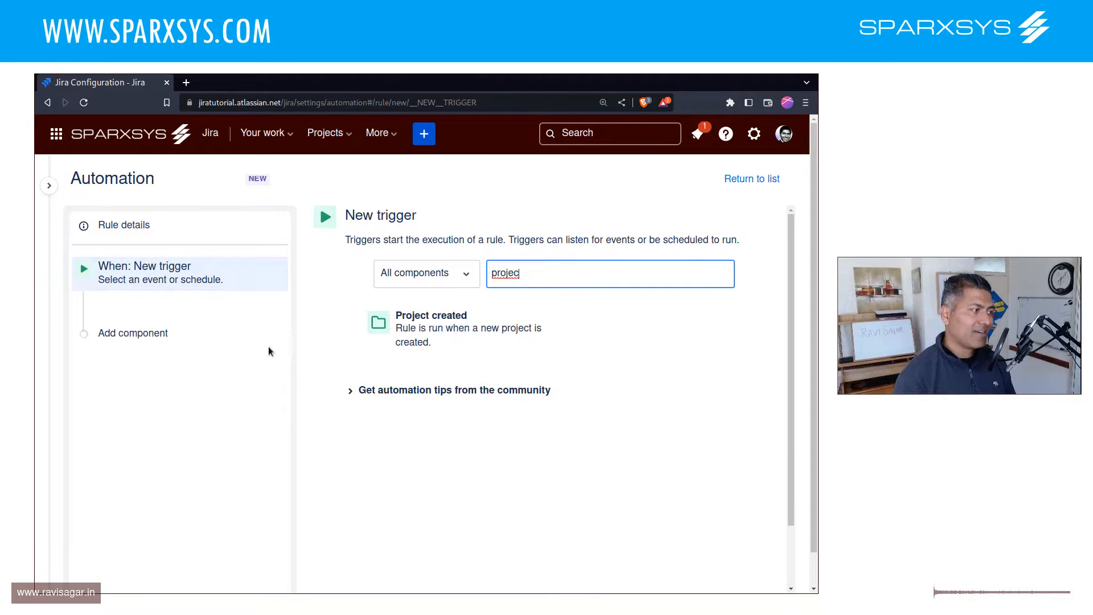
pyautogui.click(417, 332)
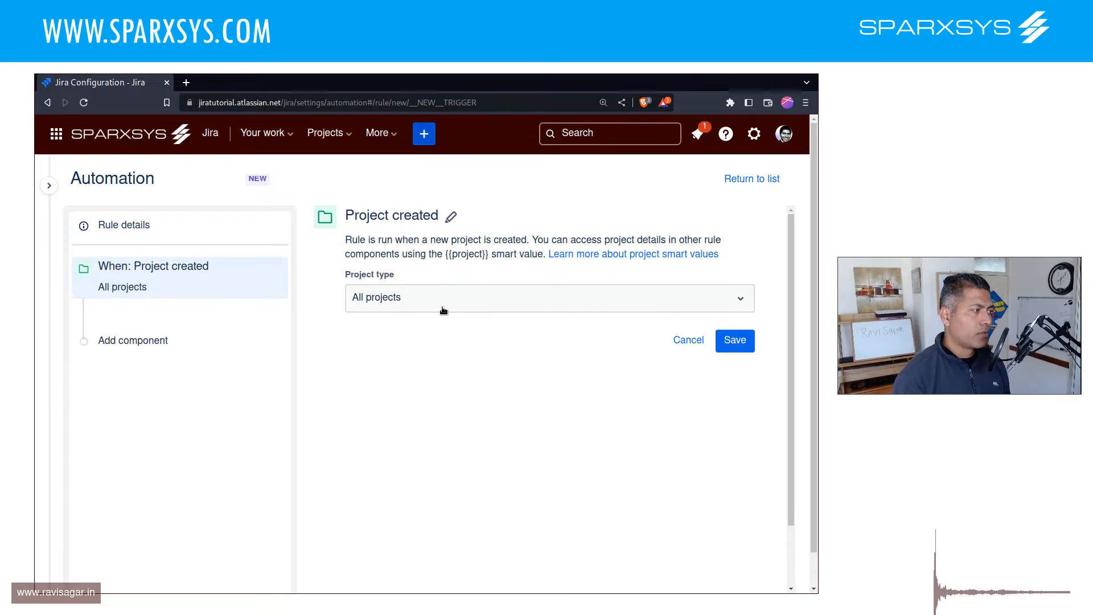
pyautogui.click(443, 310)
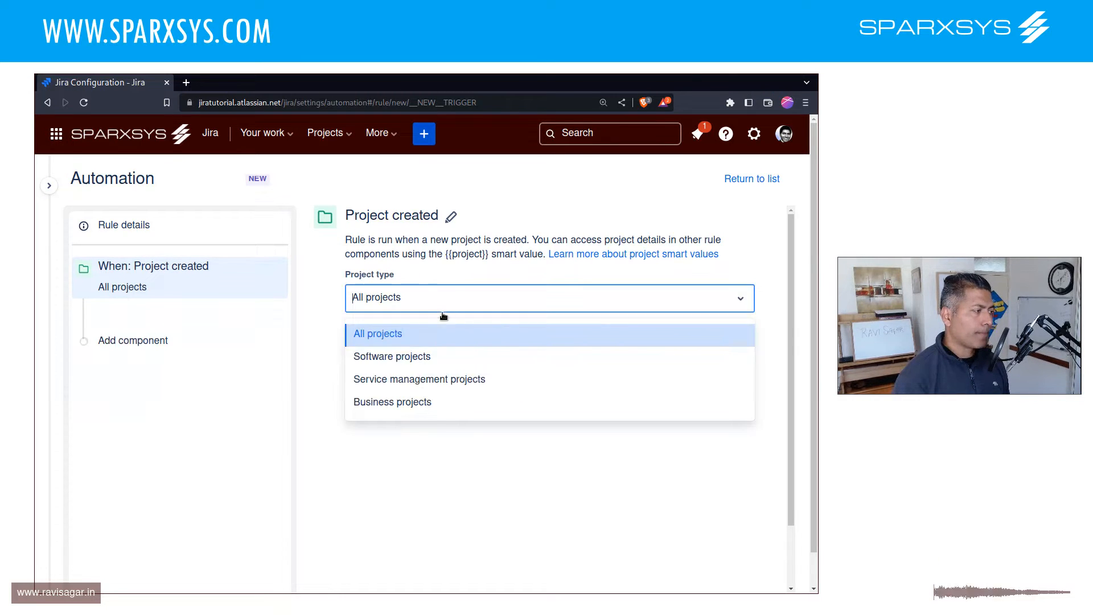
pyautogui.click(418, 356)
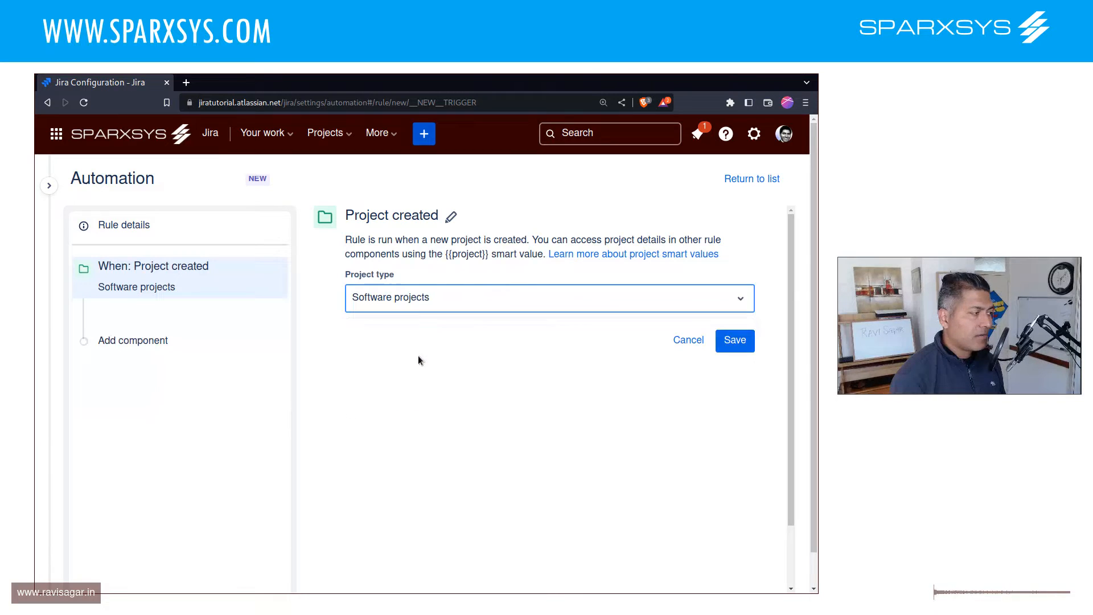
pyautogui.click(735, 340)
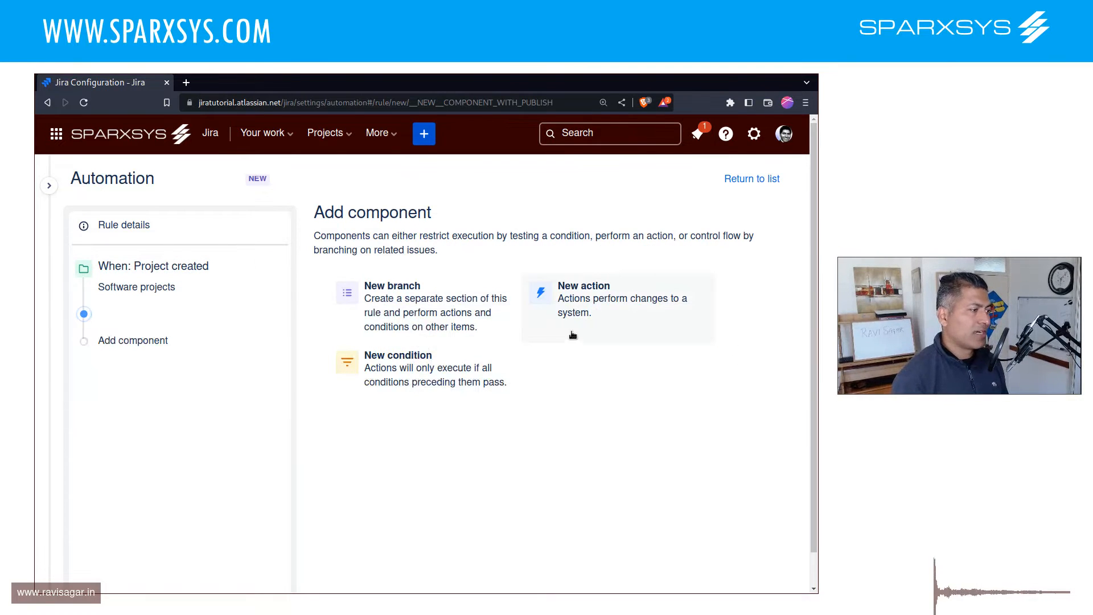
# - Add a Send email action to the rule and set the administrators group as its recipient
pyautogui.click(600, 318)
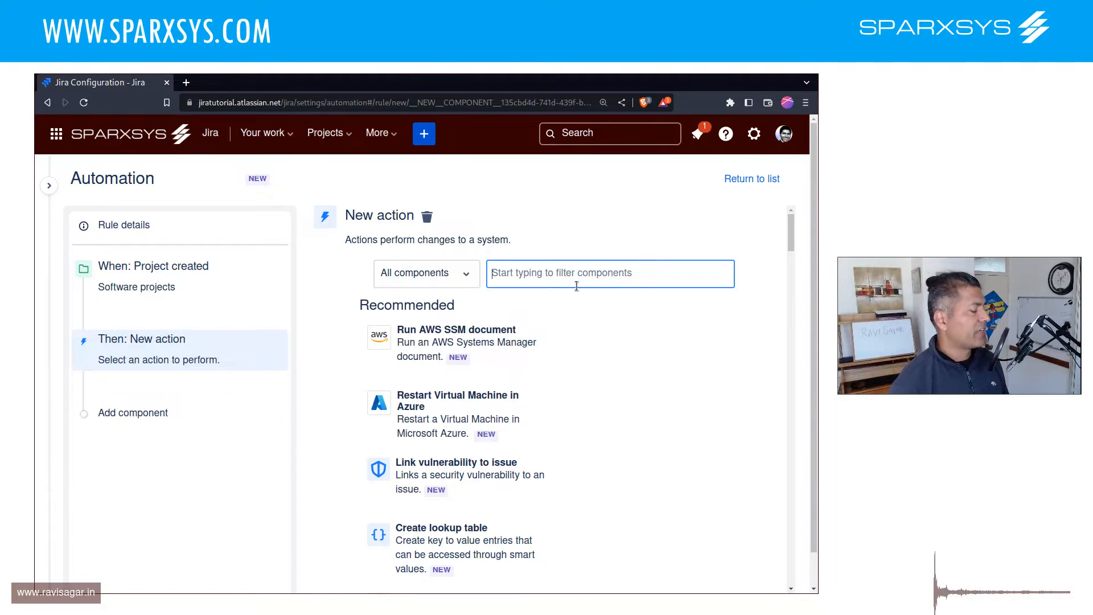
pyautogui.write('ema')
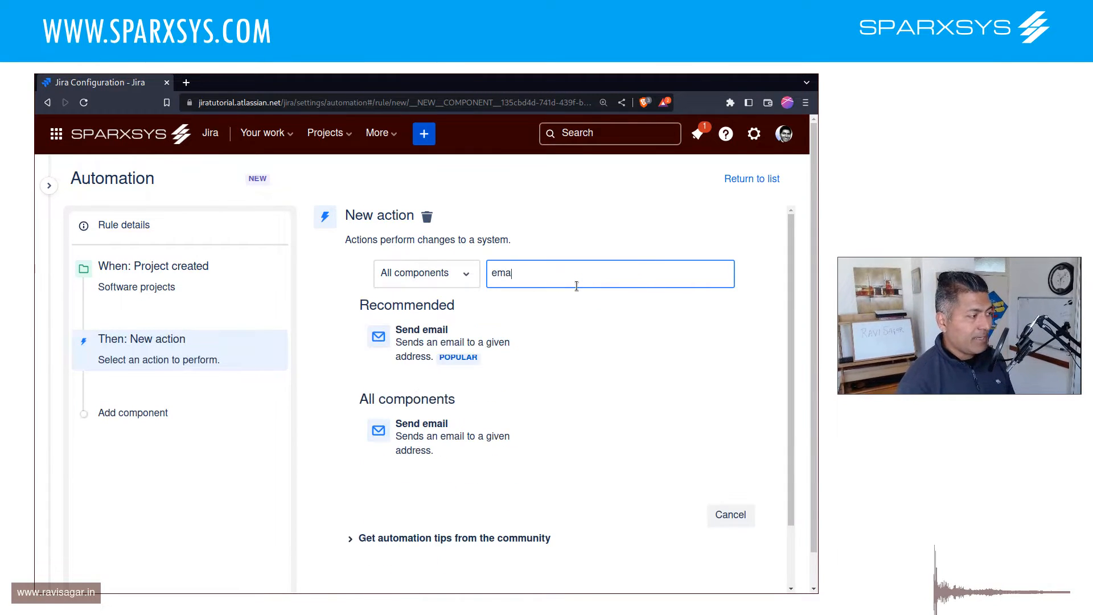
pyautogui.click(454, 340)
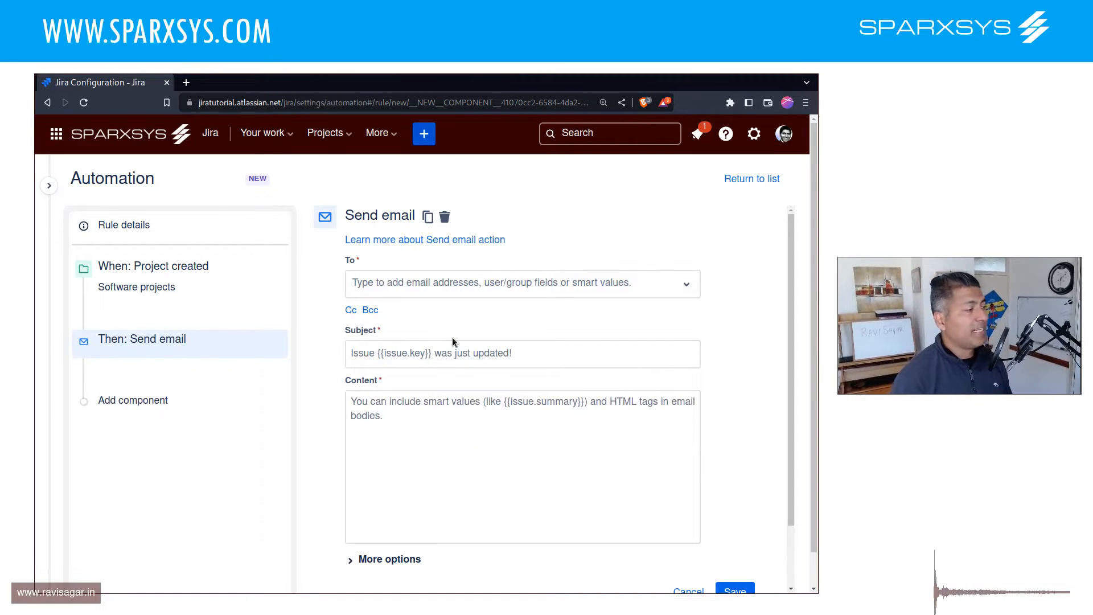
pyautogui.click(533, 285)
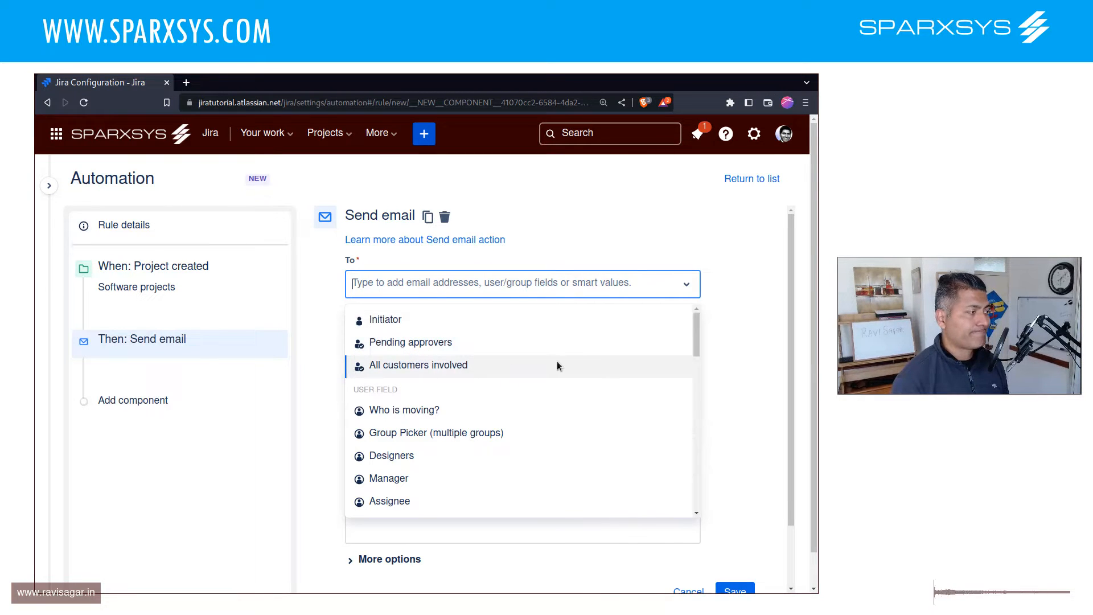
pyautogui.scroll(-4, 557, 365)
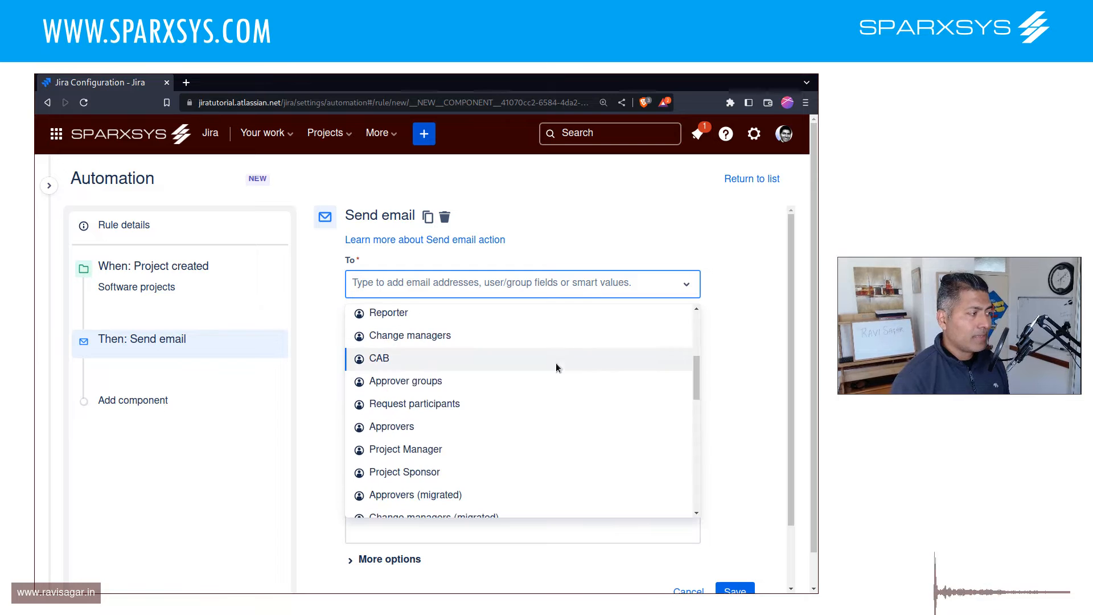
pyautogui.scroll(-3, 511, 360)
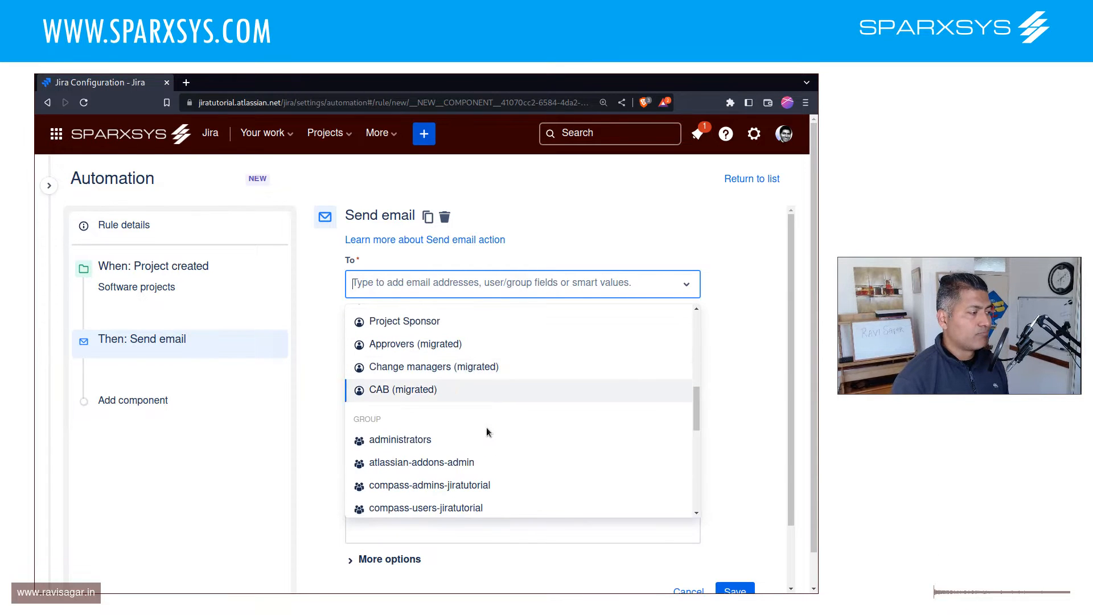
pyautogui.click(469, 440)
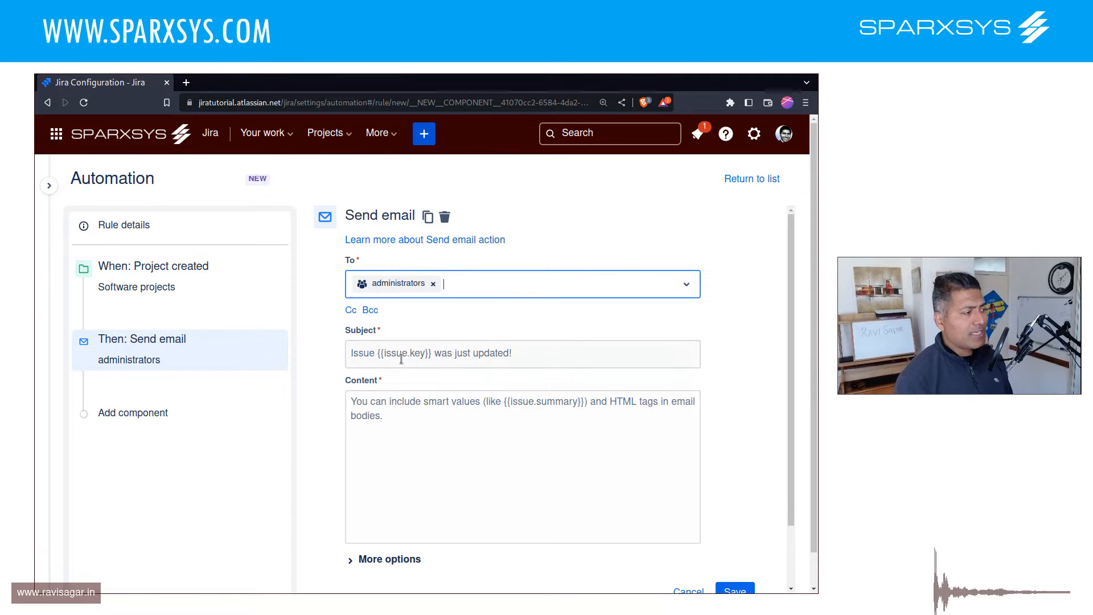
# - Delete the Send email action from the rule
pyautogui.click(158, 285)
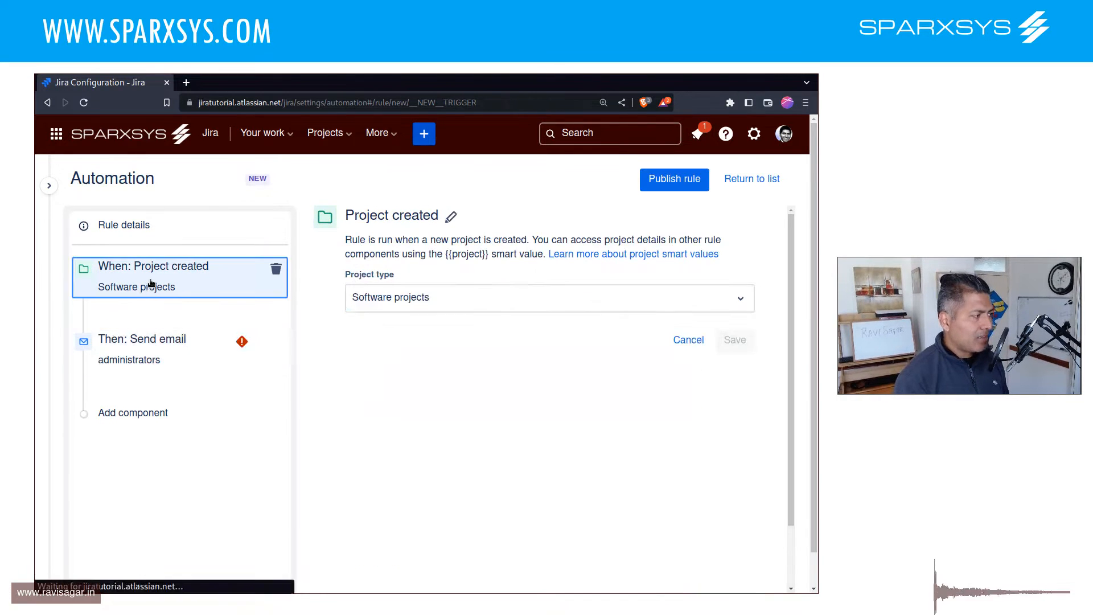
pyautogui.click(261, 348)
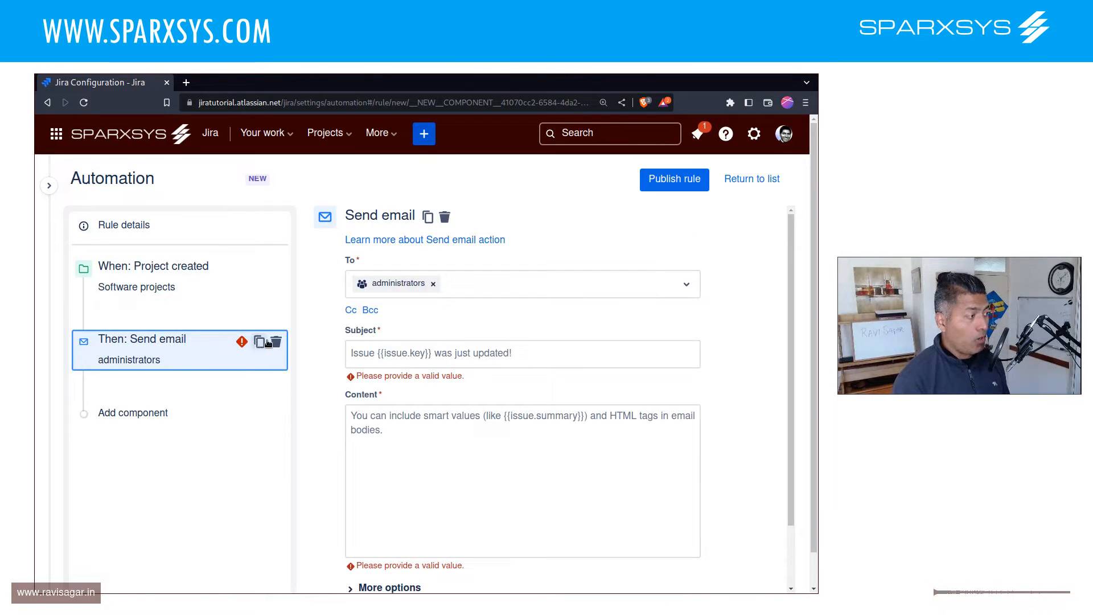
pyautogui.moveTo(276, 343)
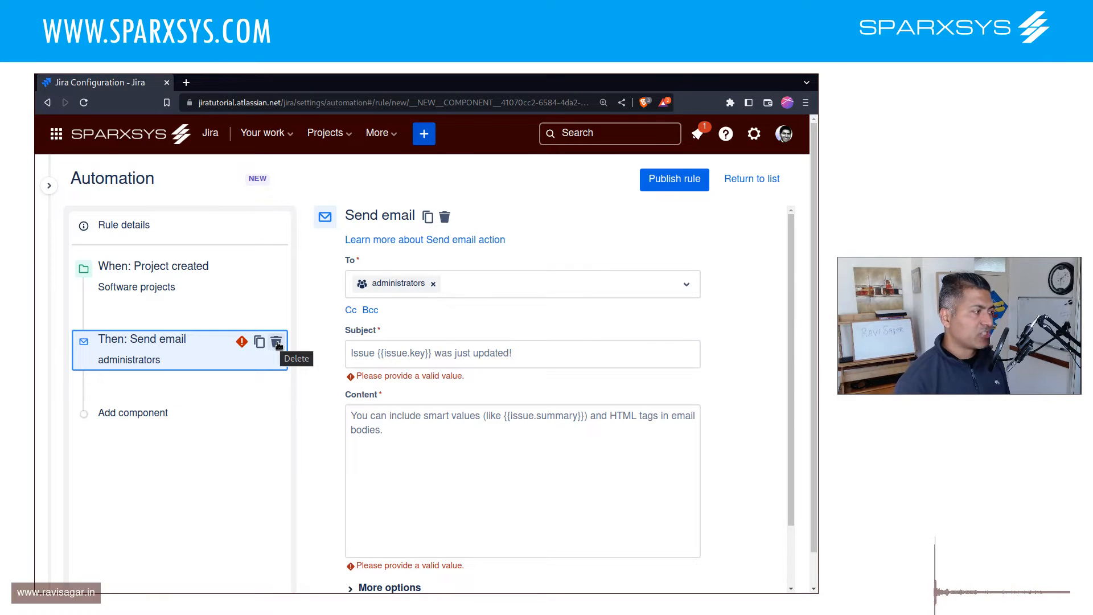
pyautogui.click(196, 287)
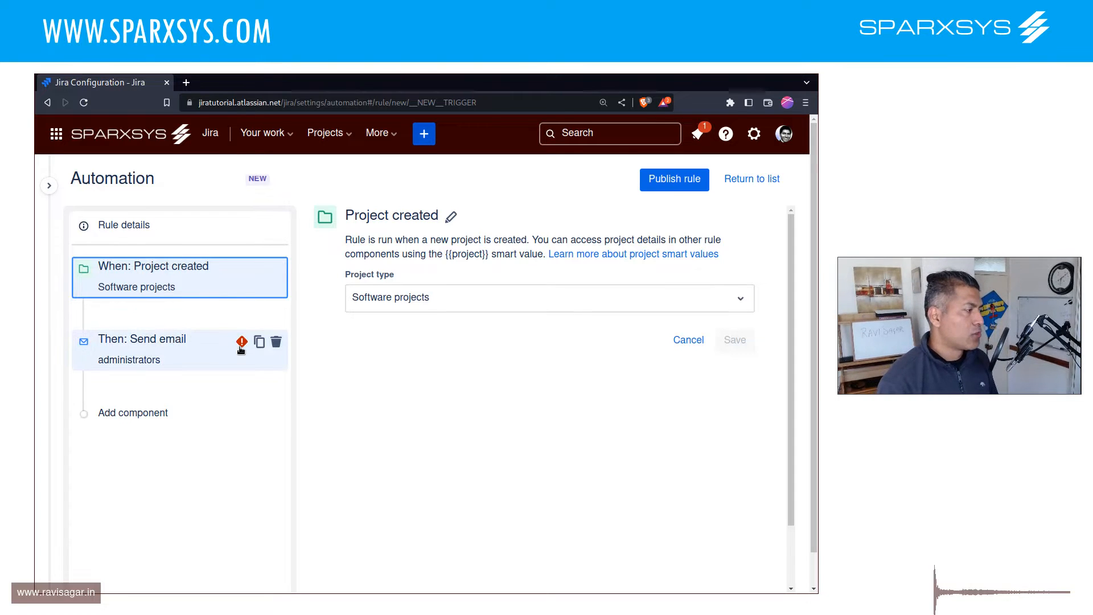
pyautogui.click(276, 341)
# - Add a Create issue action after the Project created trigger
pyautogui.click(196, 342)
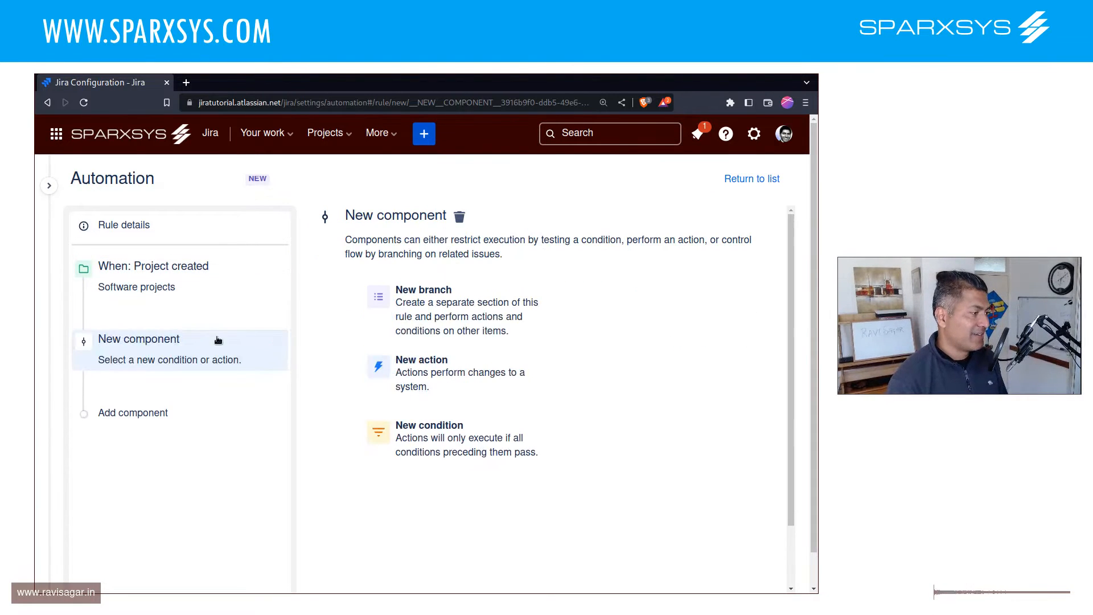
pyautogui.click(450, 382)
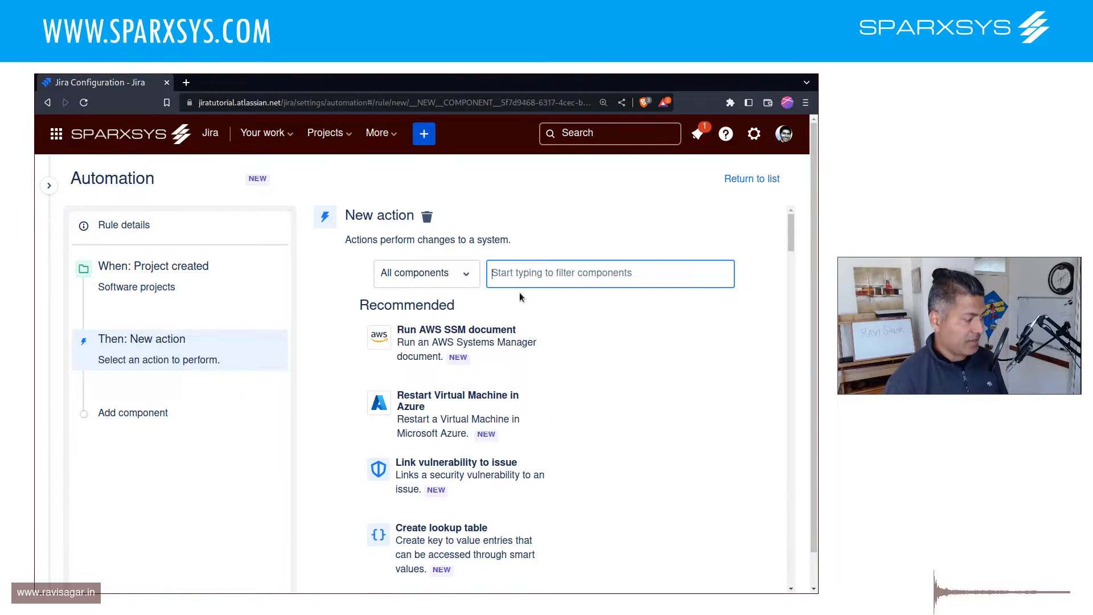
pyautogui.write('creat')
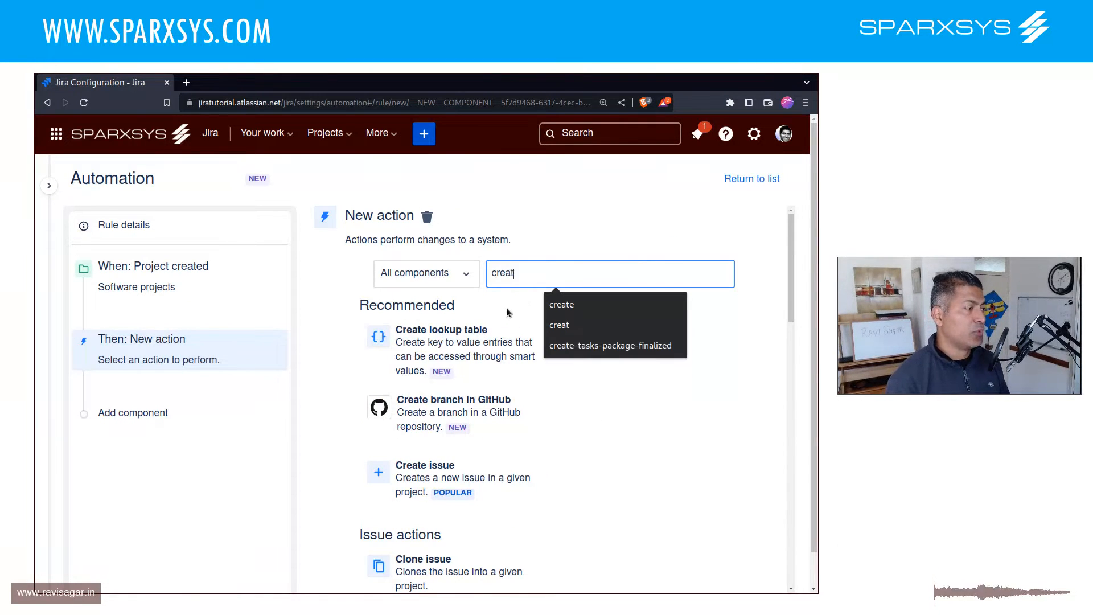
pyautogui.write('e issu')
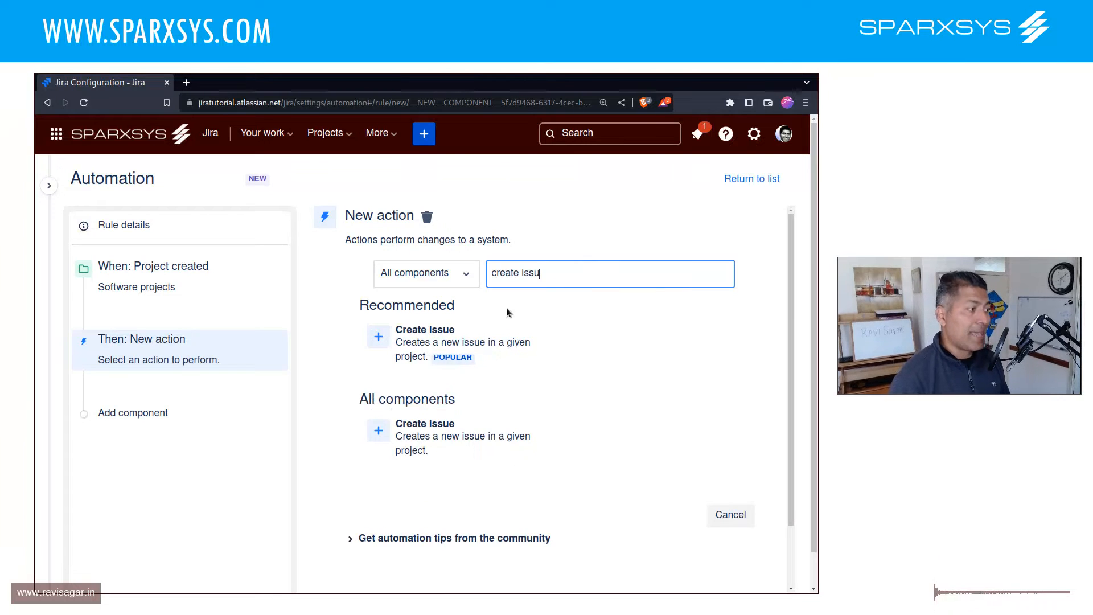
pyautogui.click(475, 335)
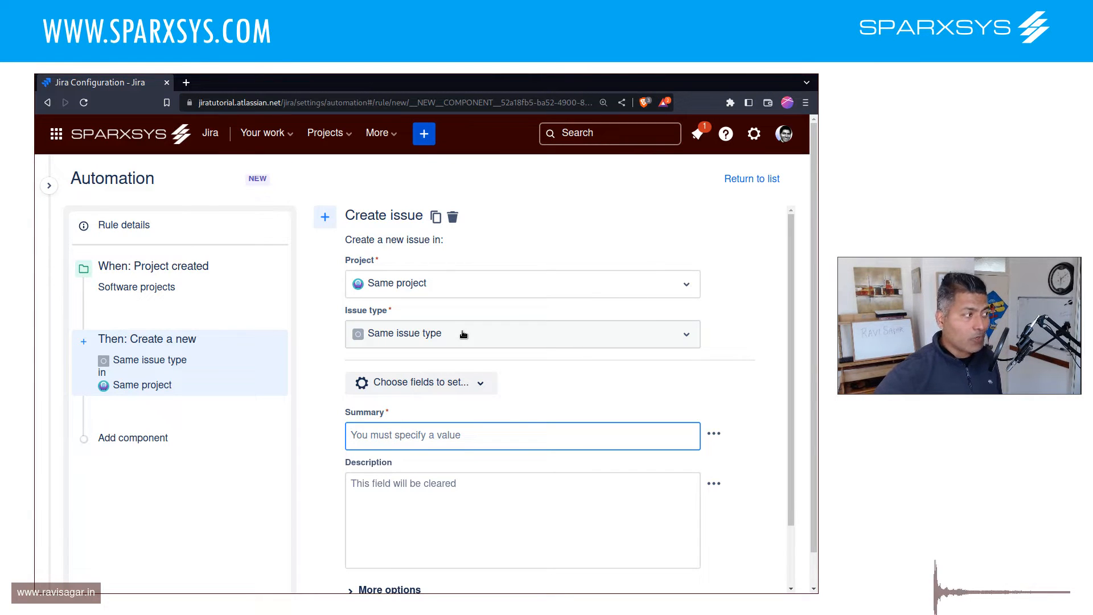
# - Review the trigger and the Create issue action, and discard the Project created trigger
pyautogui.click(183, 284)
pyautogui.click(164, 351)
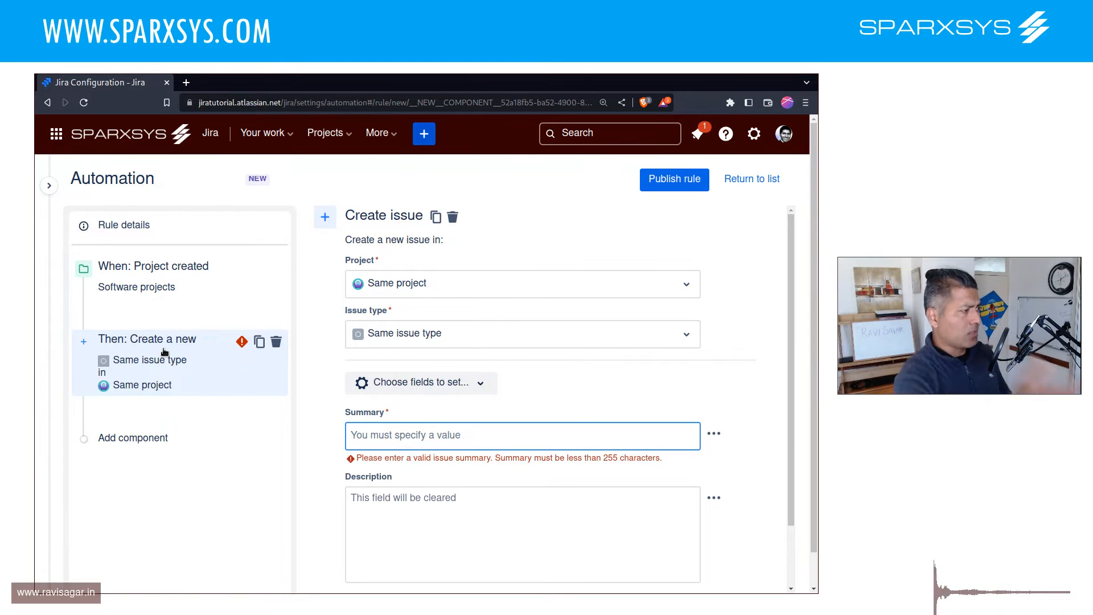
pyautogui.click(137, 288)
pyautogui.click(186, 344)
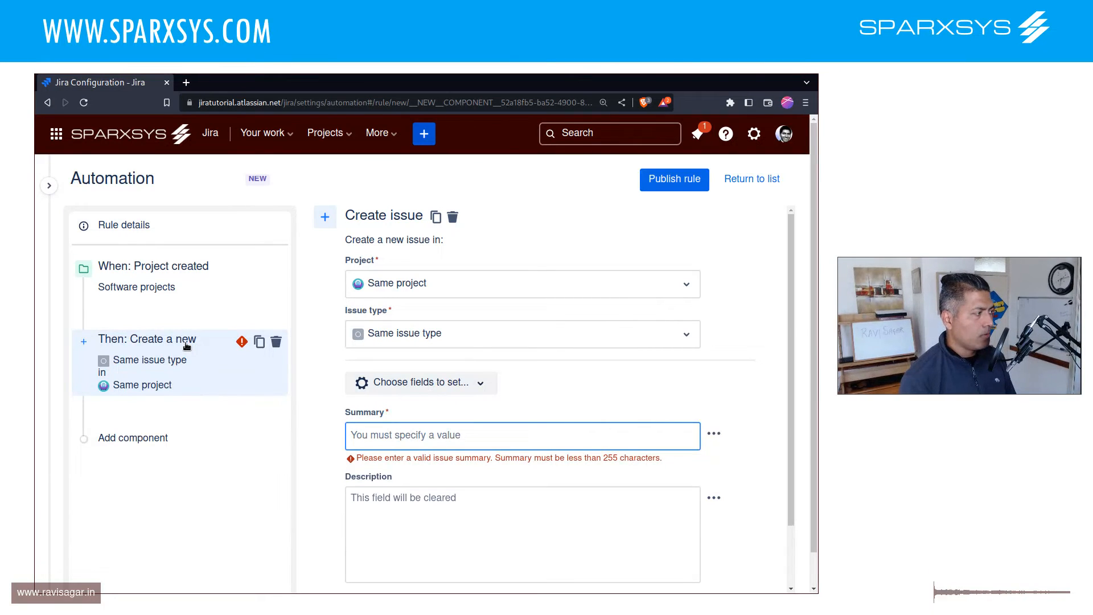
pyautogui.click(191, 280)
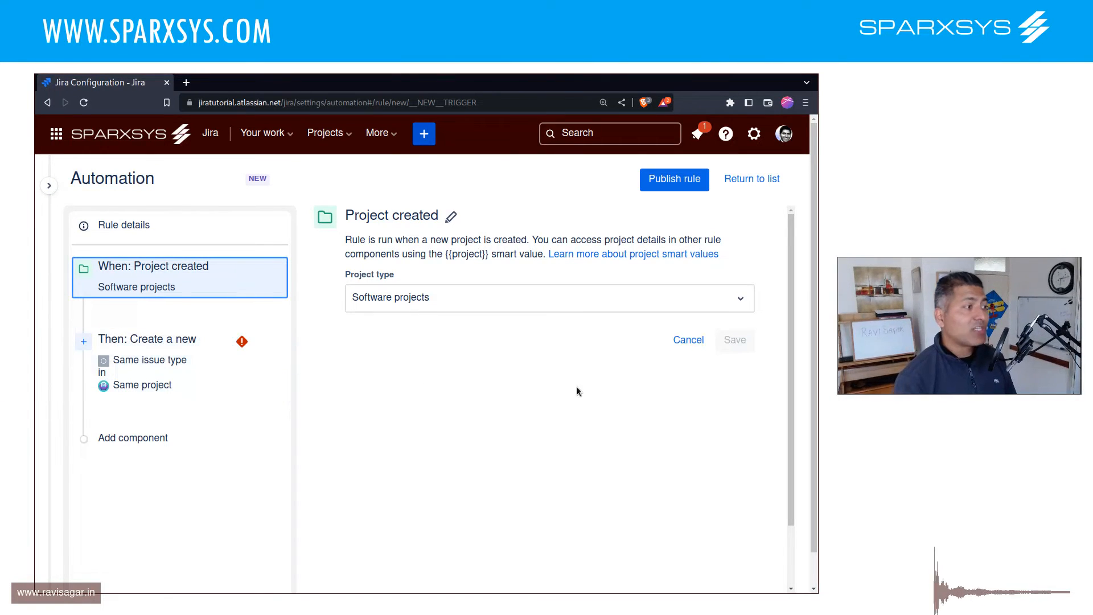
pyautogui.click(680, 342)
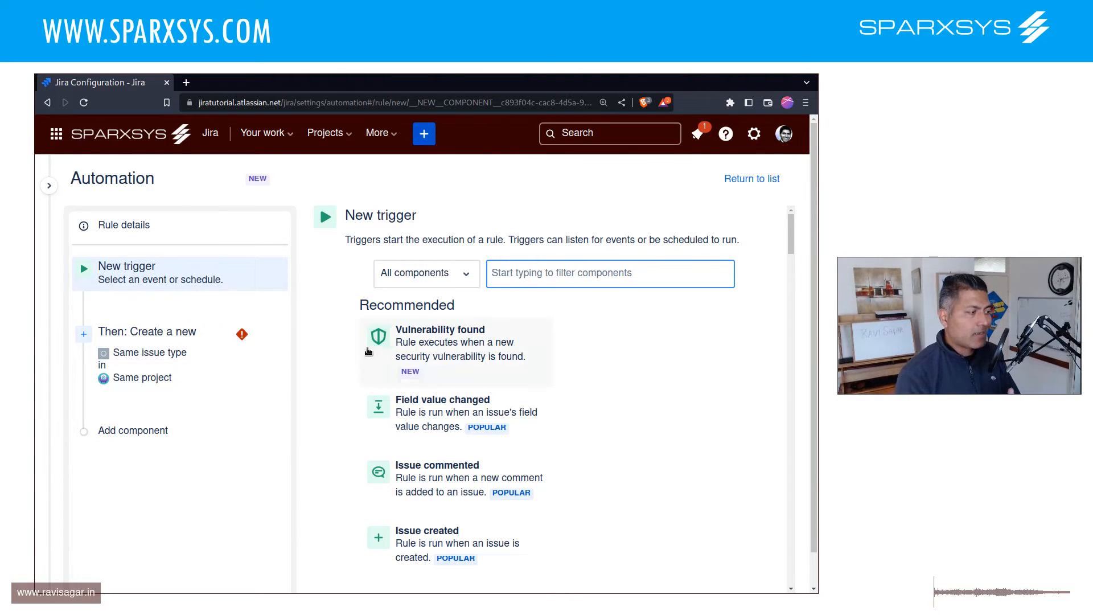
# - Try the Vulnerability found trigger and examine its vulnerability severity options
pyautogui.scroll(-3, 470, 357)
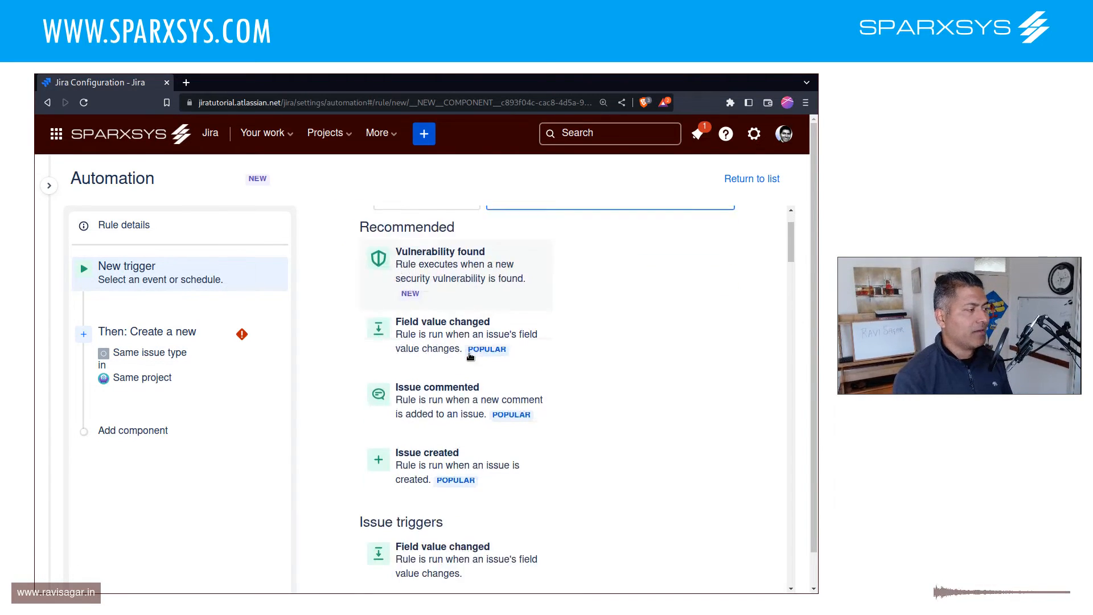
pyautogui.scroll(3, 471, 351)
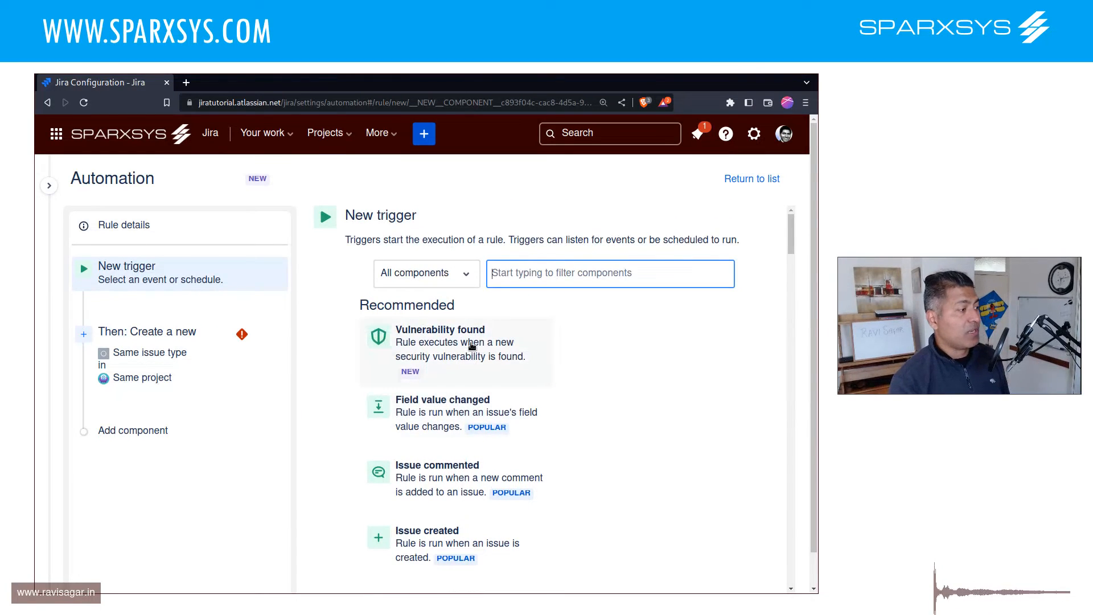
pyautogui.click(472, 346)
pyautogui.click(495, 394)
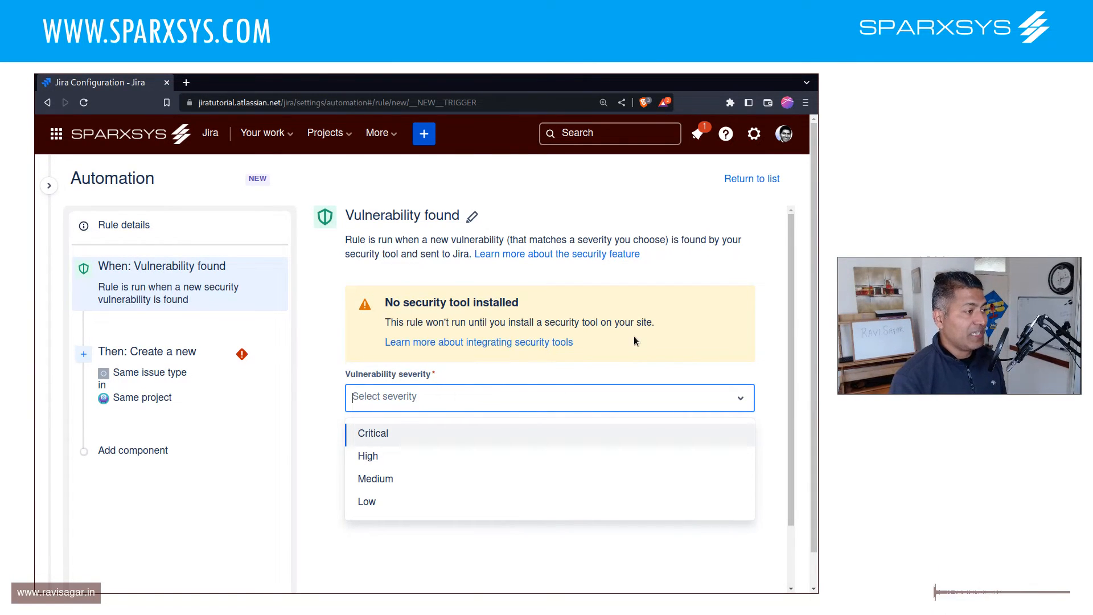
pyautogui.click(593, 288)
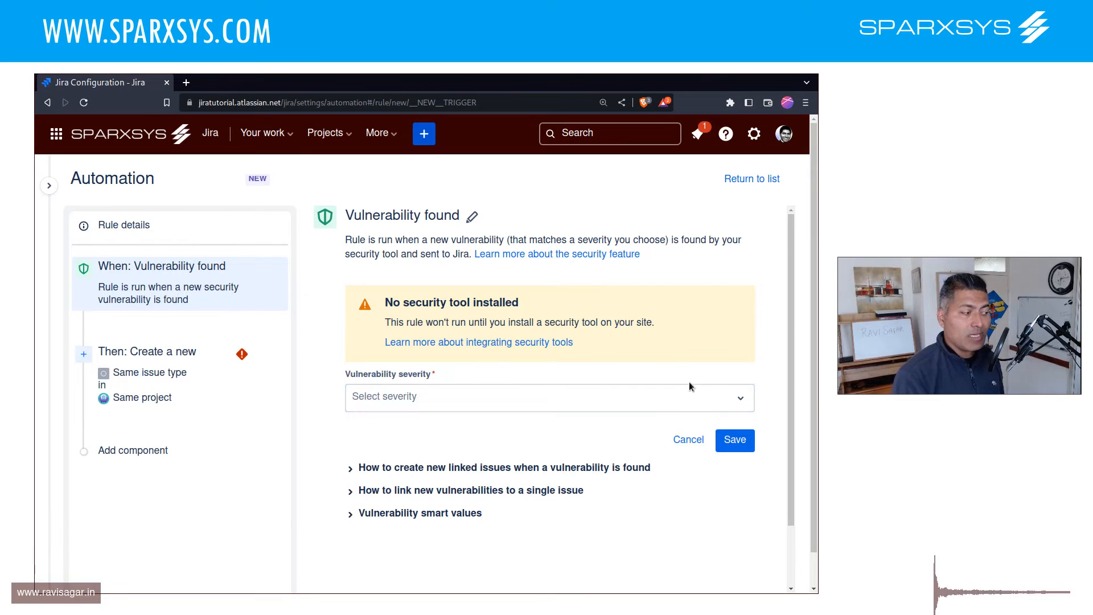
pyautogui.click(687, 443)
# - Look through the available triggers for the new rule, and discard the unsaved rule to return to the rule list
pyautogui.scroll(-10, 617, 394)
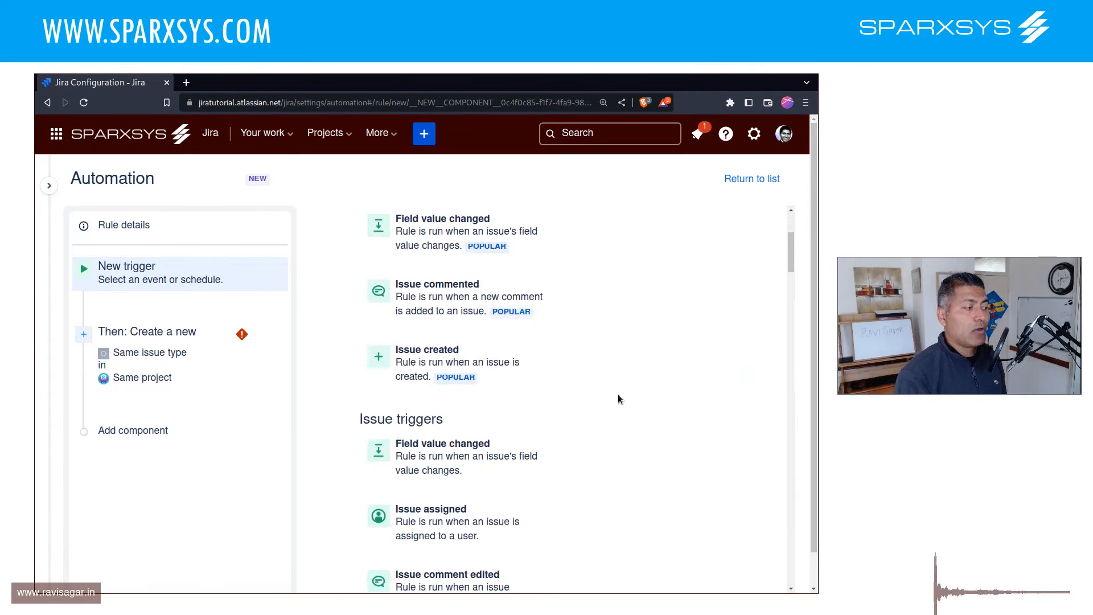
pyautogui.scroll(-10, 617, 398)
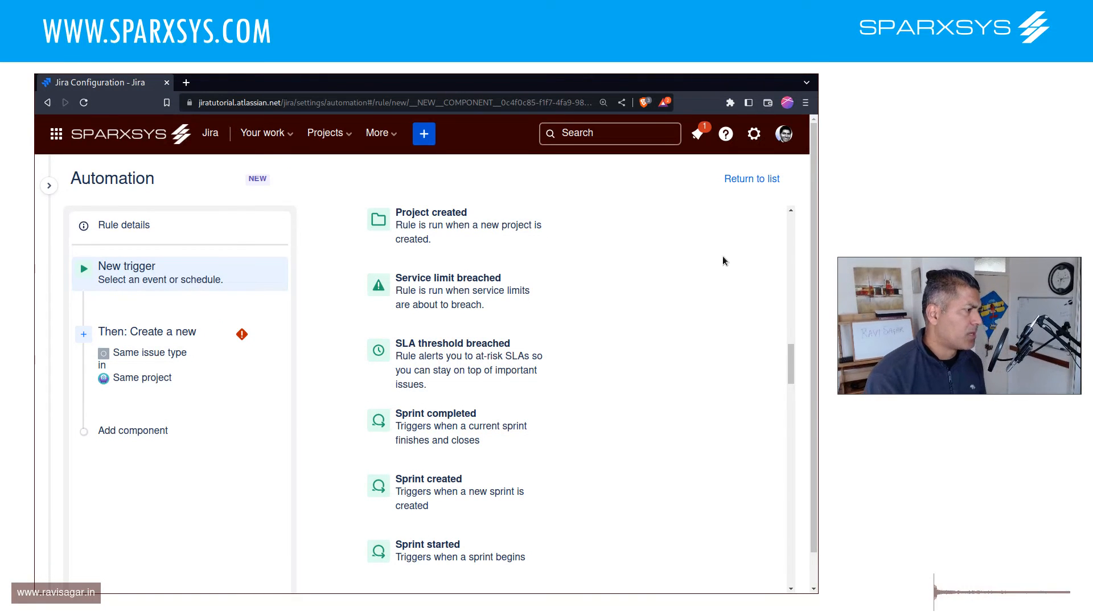
pyautogui.click(751, 180)
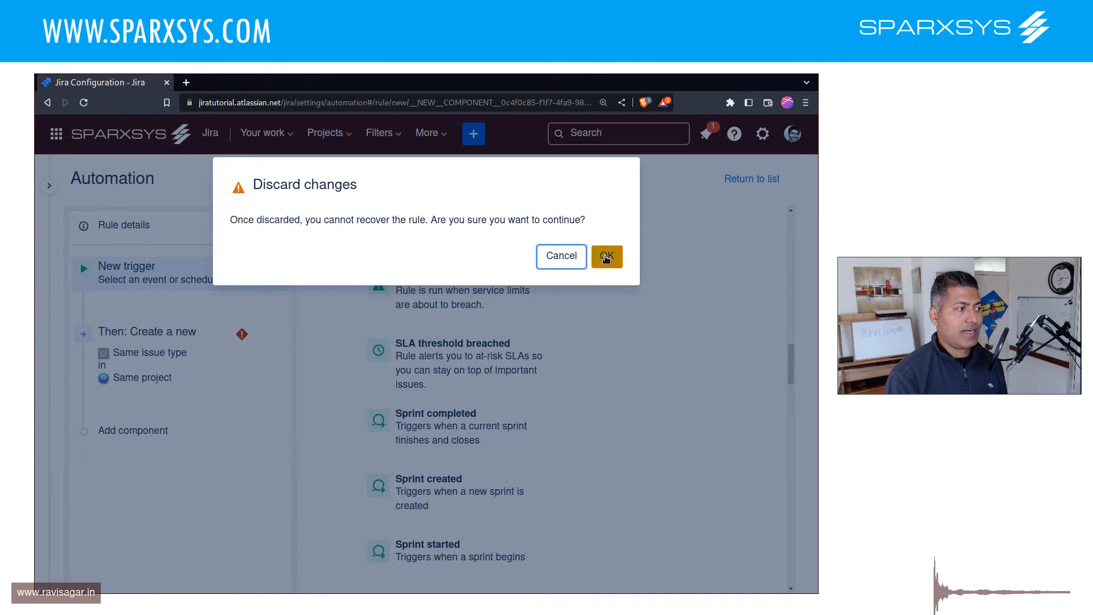
pyautogui.click(607, 257)
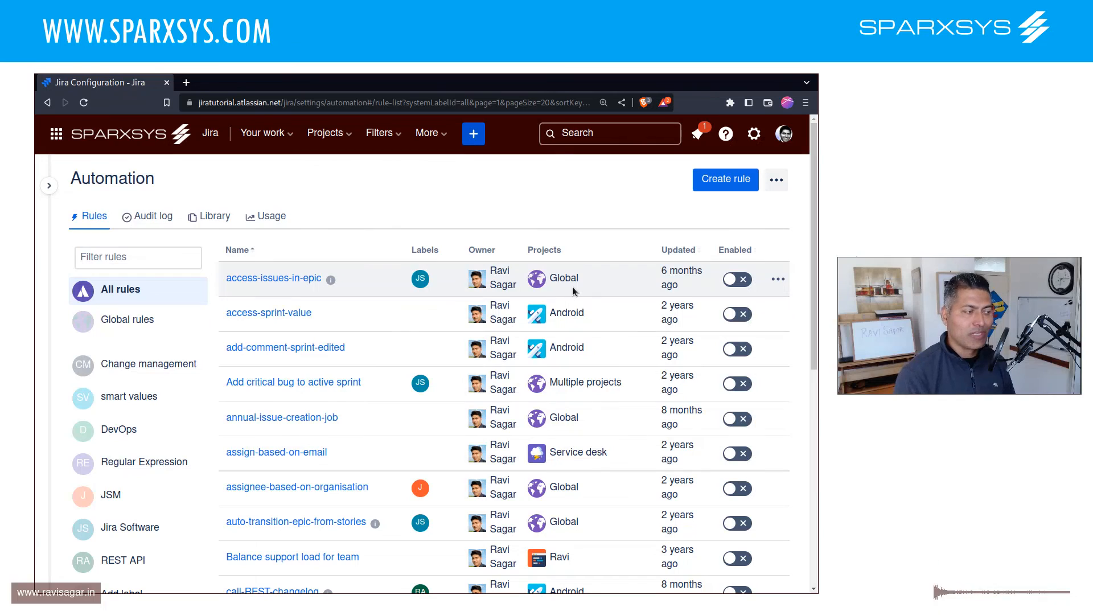
# - Open ravisagar.in/videos in a new browser tab and go to the Mastering Jira Cloud Automation course
pyautogui.hotkey('ctrl', 't')
pyautogui.write('ravisagar.in/videos')
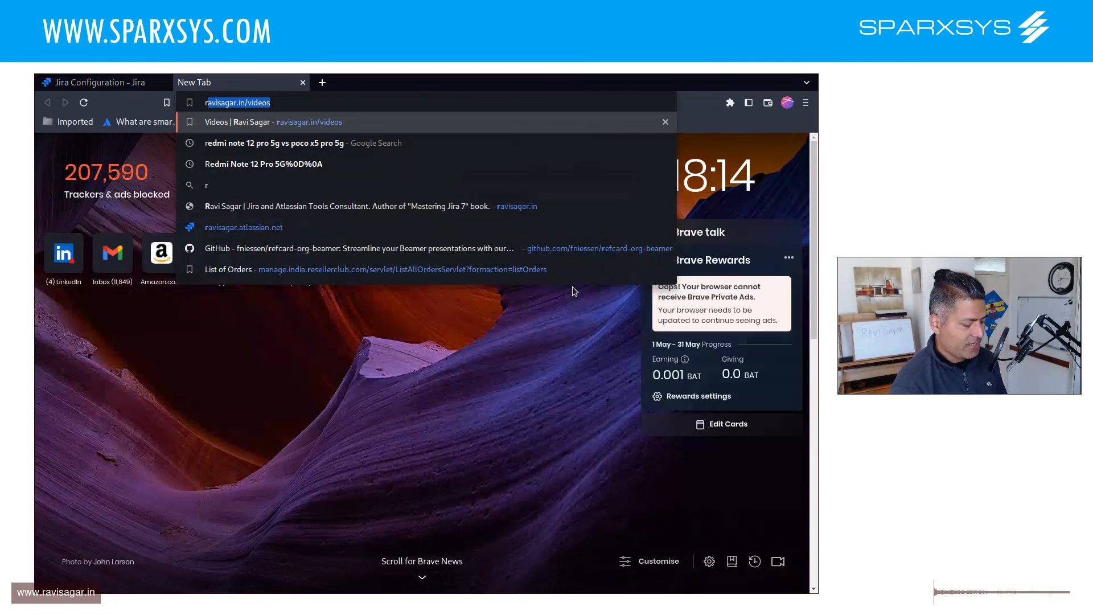
pyautogui.press('Return')
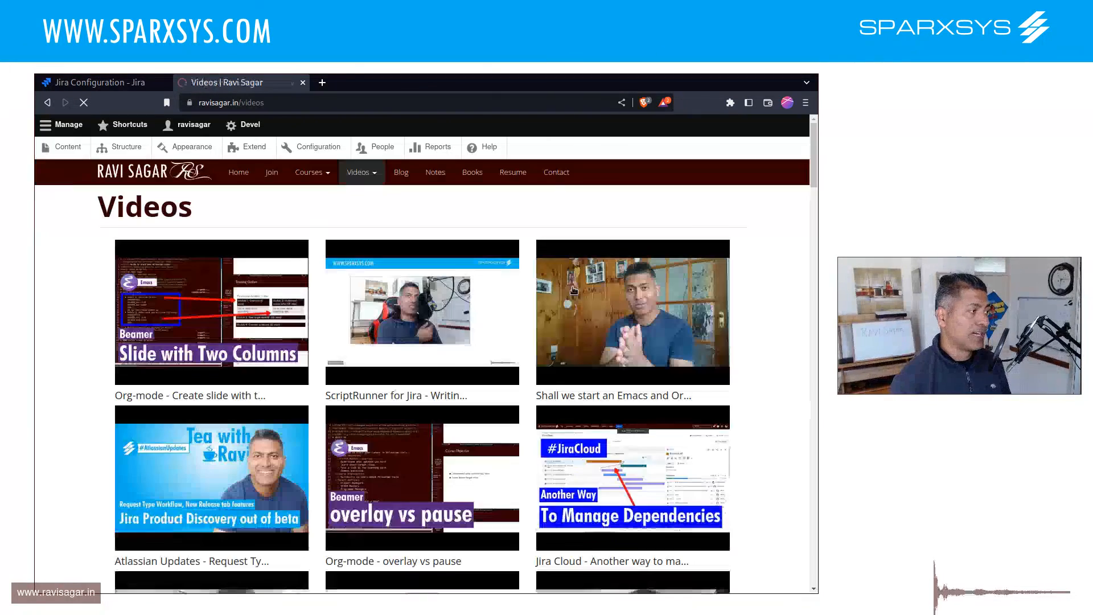
pyautogui.click(322, 178)
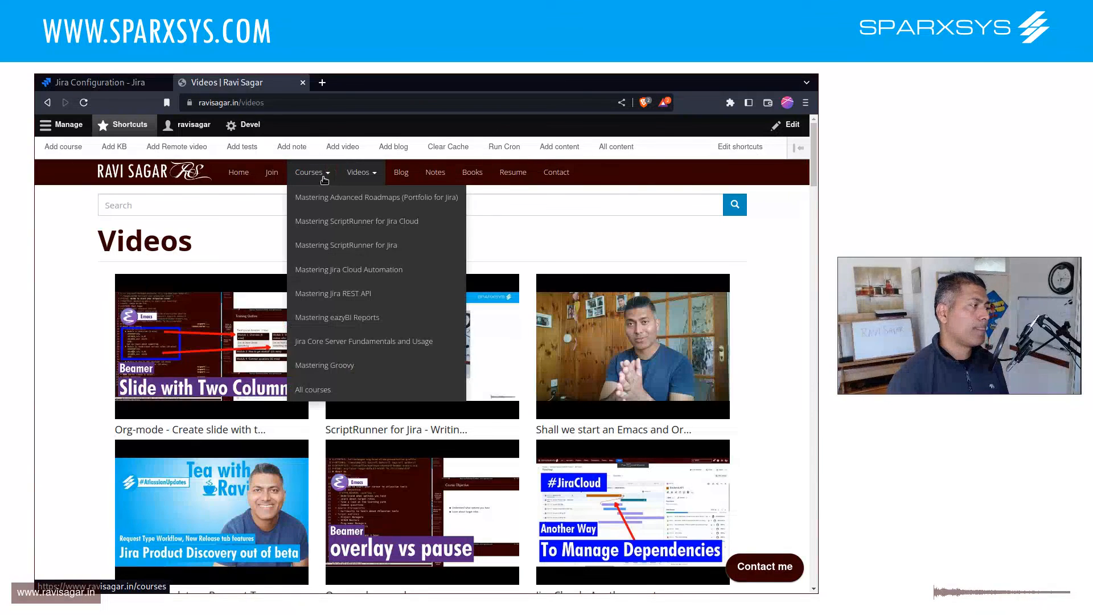
pyautogui.click(355, 276)
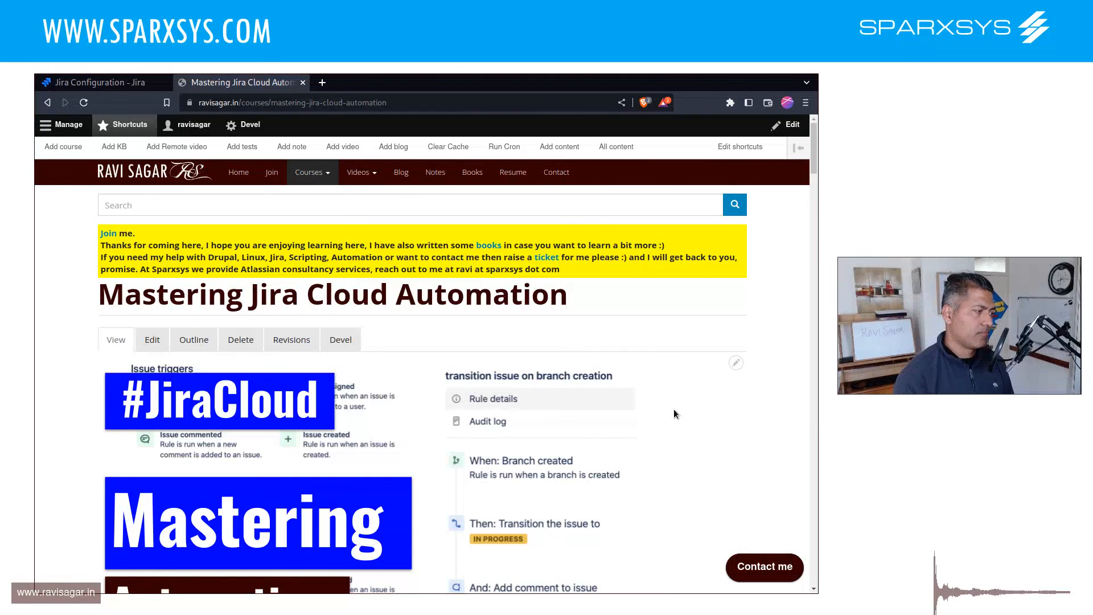
# - Browse the course page's list of Jira Cloud Automation lessons, and return to the Jira automation rule list
pyautogui.scroll(-4, 674, 409)
pyautogui.scroll(-4, 665, 405)
pyautogui.scroll(-5, 665, 406)
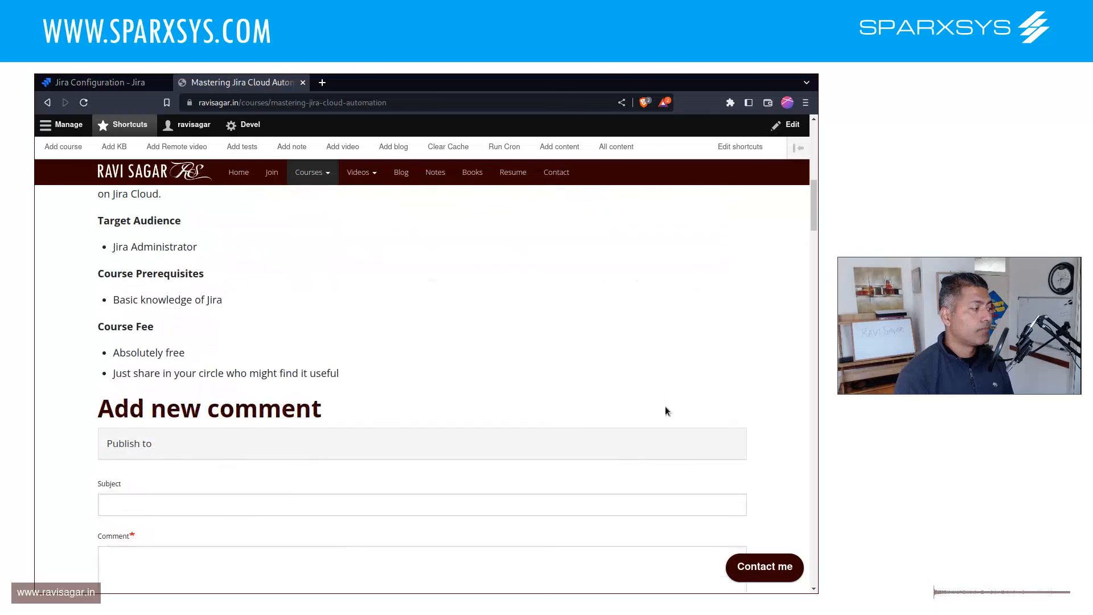
pyautogui.scroll(-16, 665, 406)
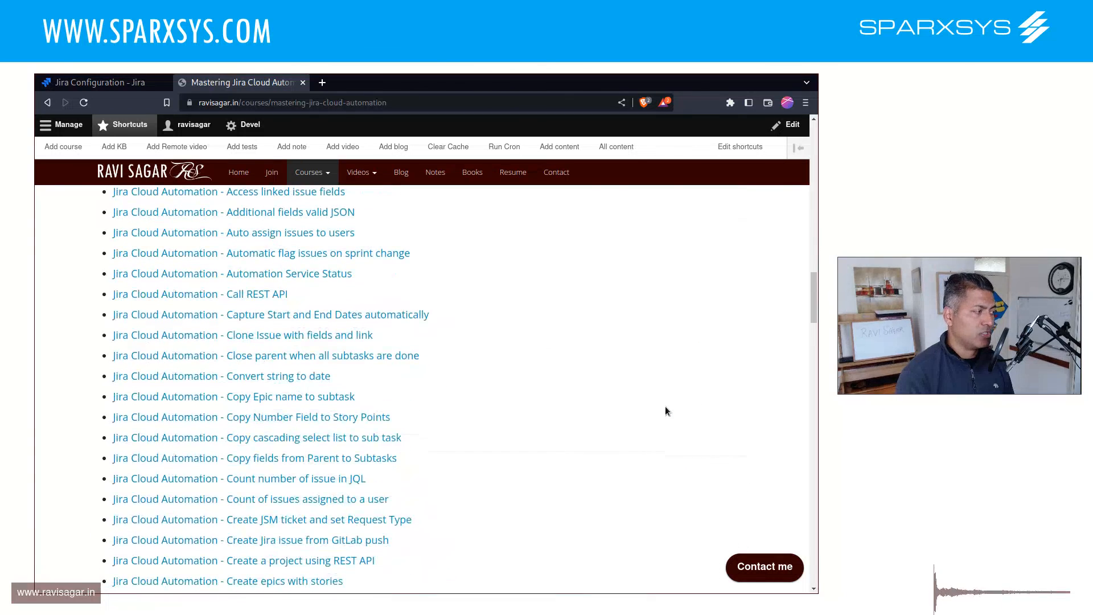
pyautogui.scroll(-4, 665, 405)
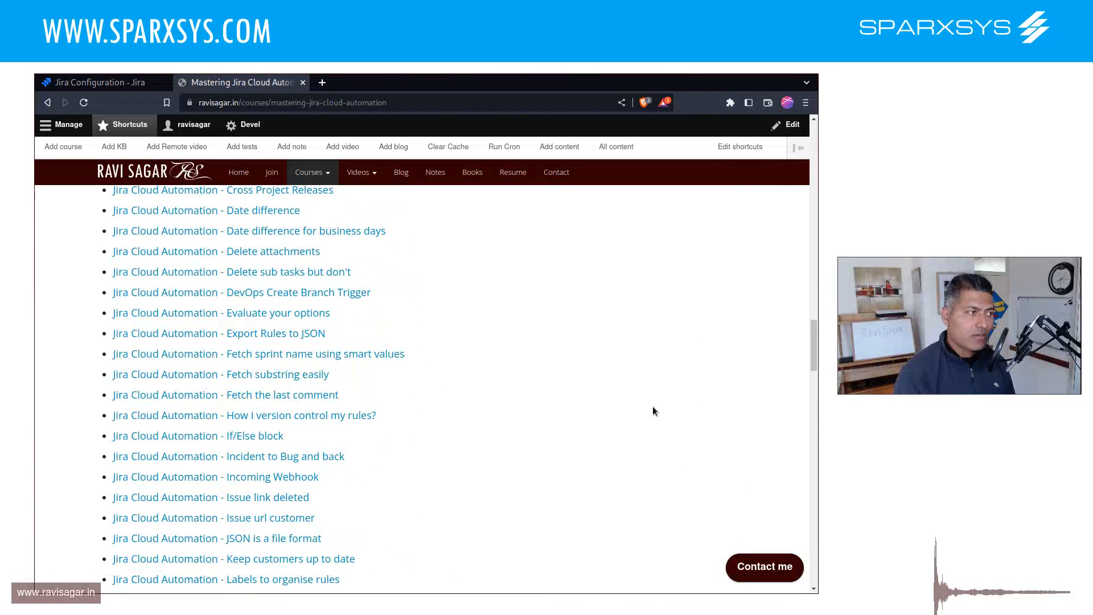
pyautogui.hotkey('ctrl', 'Tab')
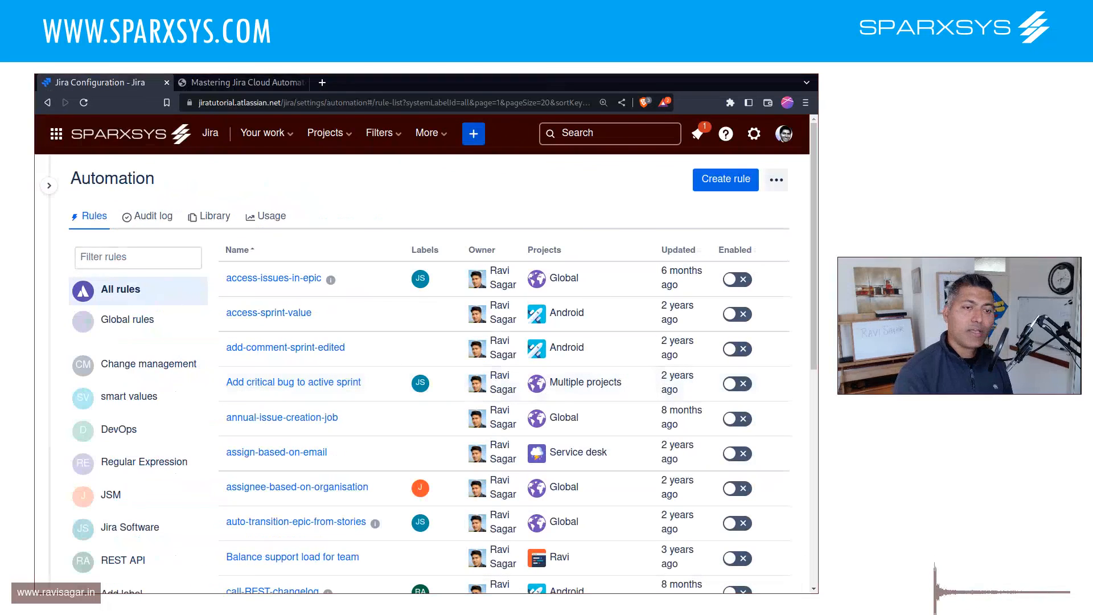